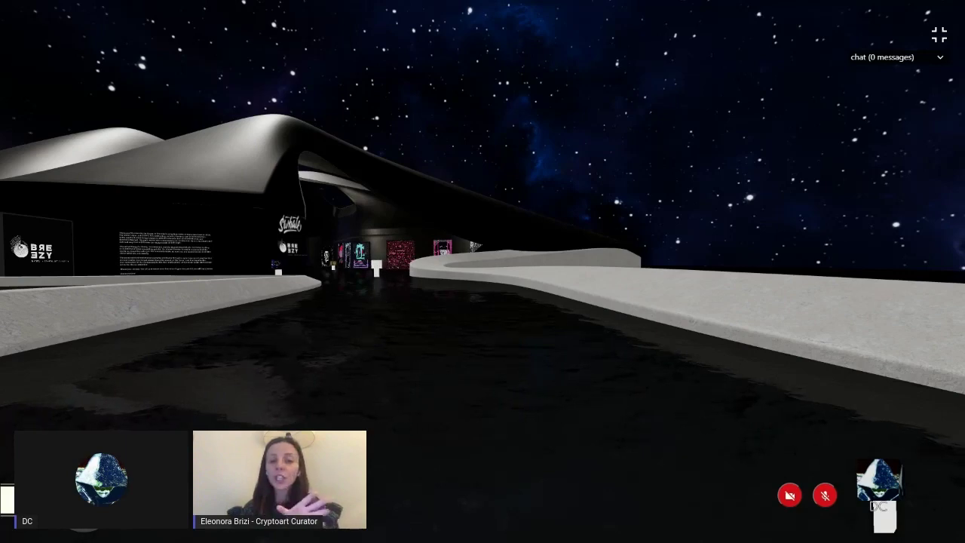
# Step: Walk into the whale-shaped gallery and look toward the tank artwork 'Loading New Conflict...'
pyautogui.press('w')
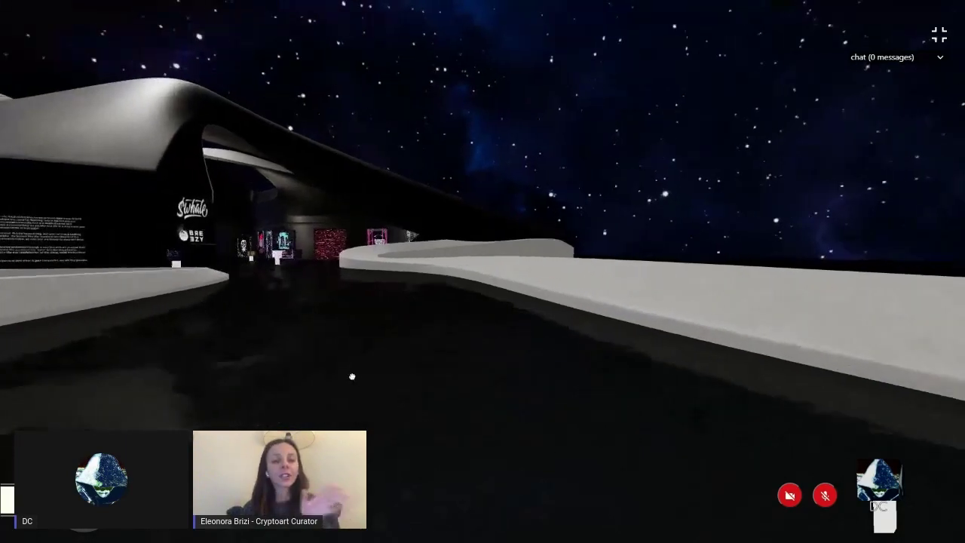
pyautogui.moveTo(330, 375)
pyautogui.mouseDown()
pyautogui.moveTo(190, 367)
pyautogui.moveTo(633, 346)
pyautogui.moveTo(625, 348)
pyautogui.moveTo(764, 373)
pyautogui.moveTo(704, 408)
pyautogui.mouseUp()
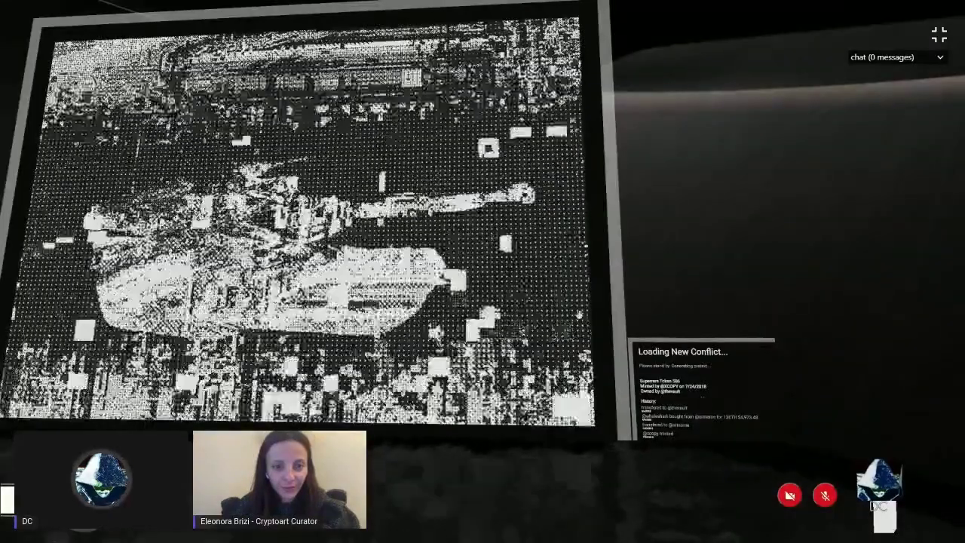
pyautogui.moveTo(579, 314)
pyautogui.mouseDown()
pyautogui.moveTo(633, 235)
pyautogui.moveTo(639, 246)
pyautogui.mouseUp()
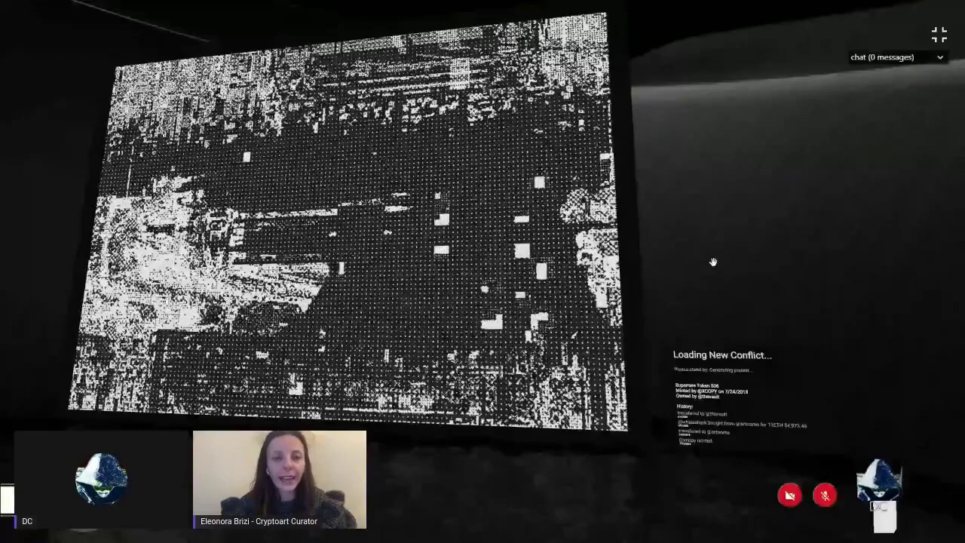
pyautogui.click(713, 261)
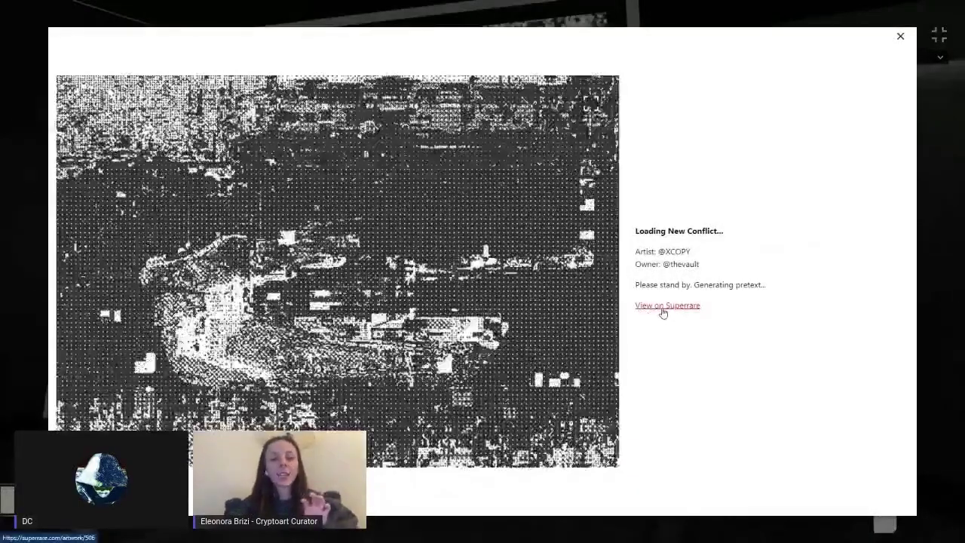
# Step: Open the SuperRare listing for 'Loading New Conflict...', then close that tab to return to Arium
pyautogui.click(664, 307)
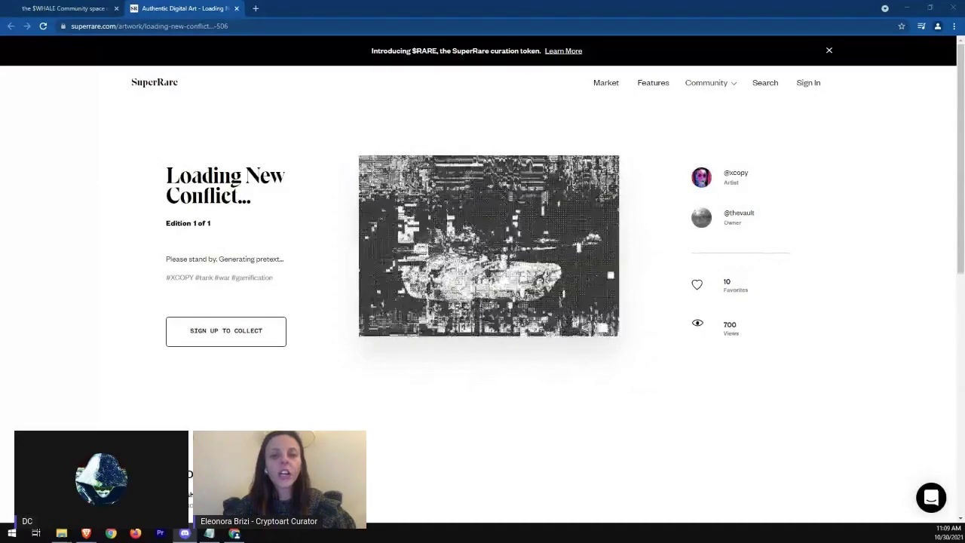
pyautogui.click(239, 9)
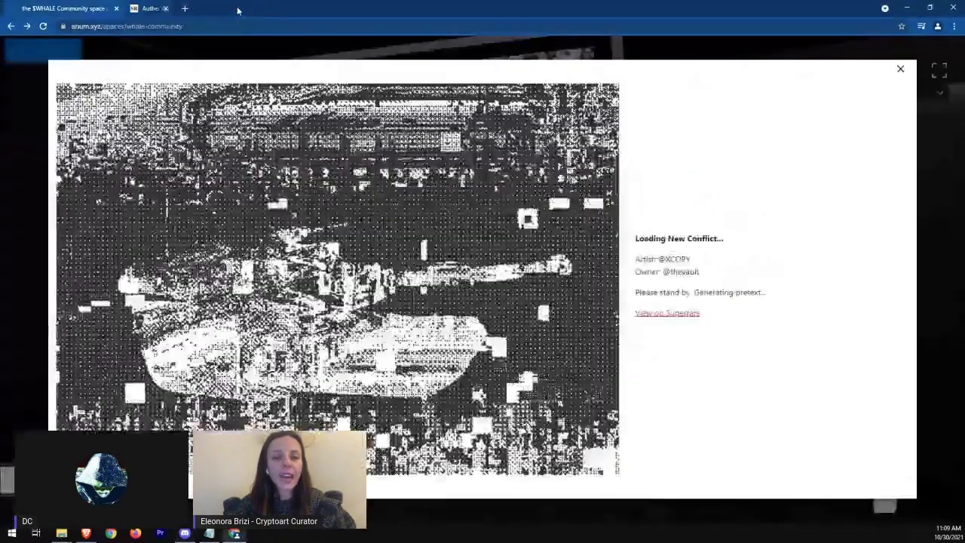
# Step: Close the artwork details and back away to view several artworks, including the tank piece
pyautogui.click(25, 174)
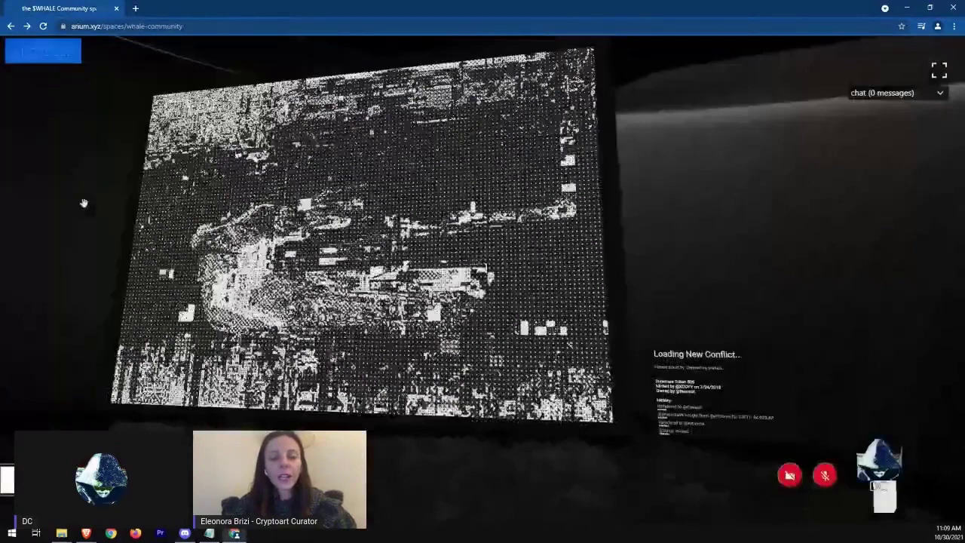
pyautogui.moveTo(76, 264); pyautogui.dragTo(312, 305)
pyautogui.press('w')
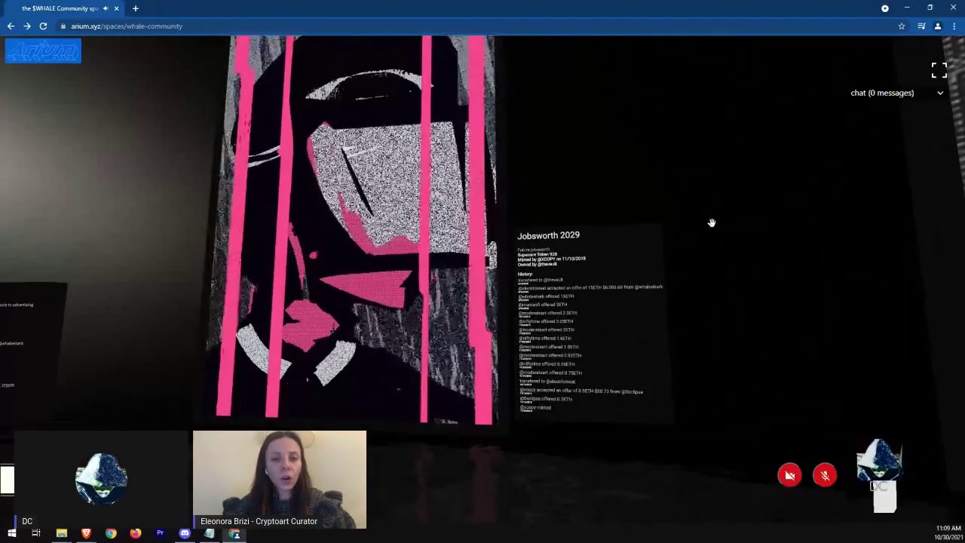
pyautogui.press('s')
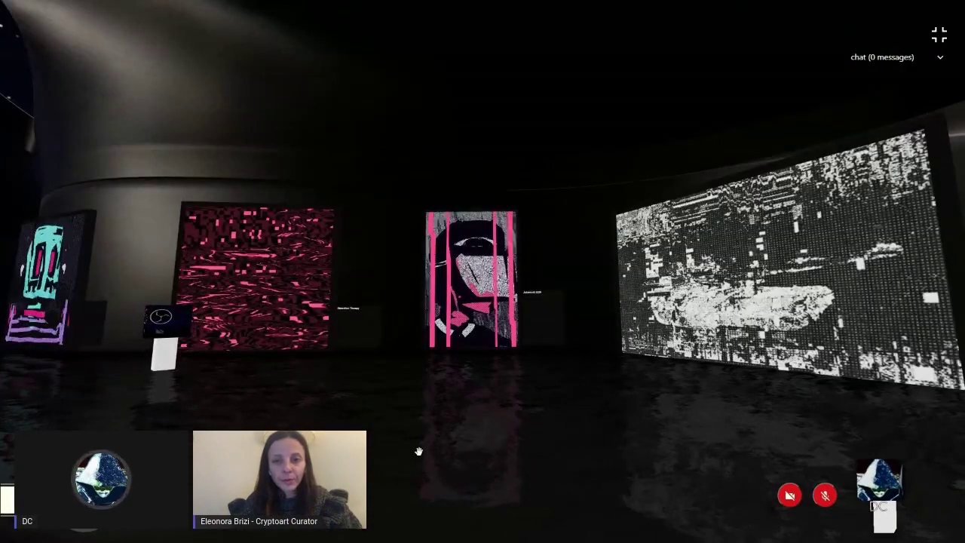
pyautogui.moveTo(584, 435); pyautogui.dragTo(717, 428)
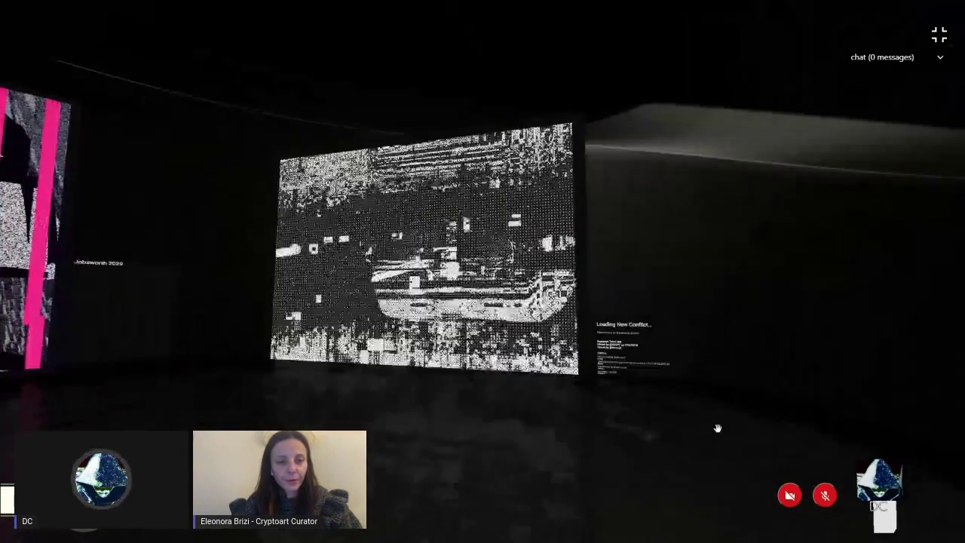
pyautogui.press('s')
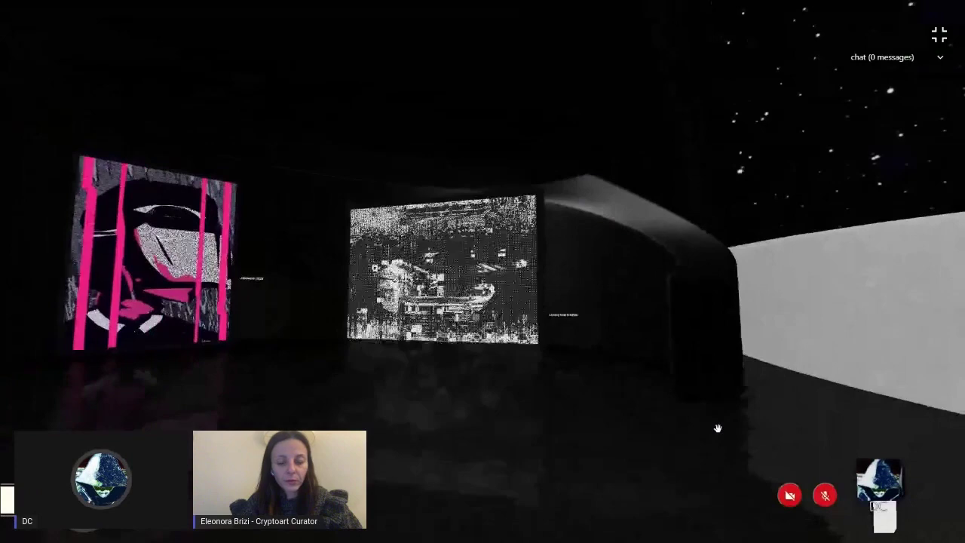
pyautogui.moveTo(717, 428); pyautogui.dragTo(561, 400)
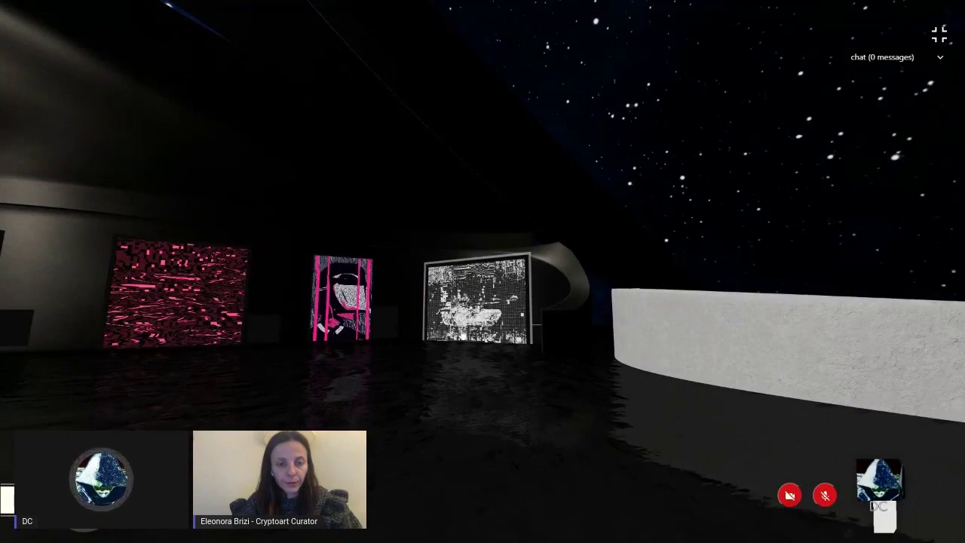
# Step: Approach the artworks and turn left across the room to frame 'trender' and its caption
pyautogui.press('w')
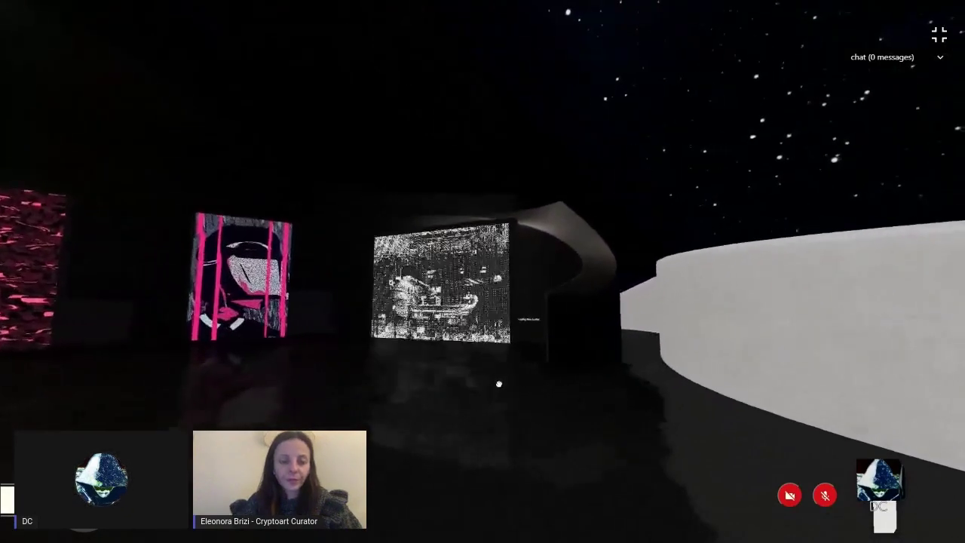
pyautogui.press('w')
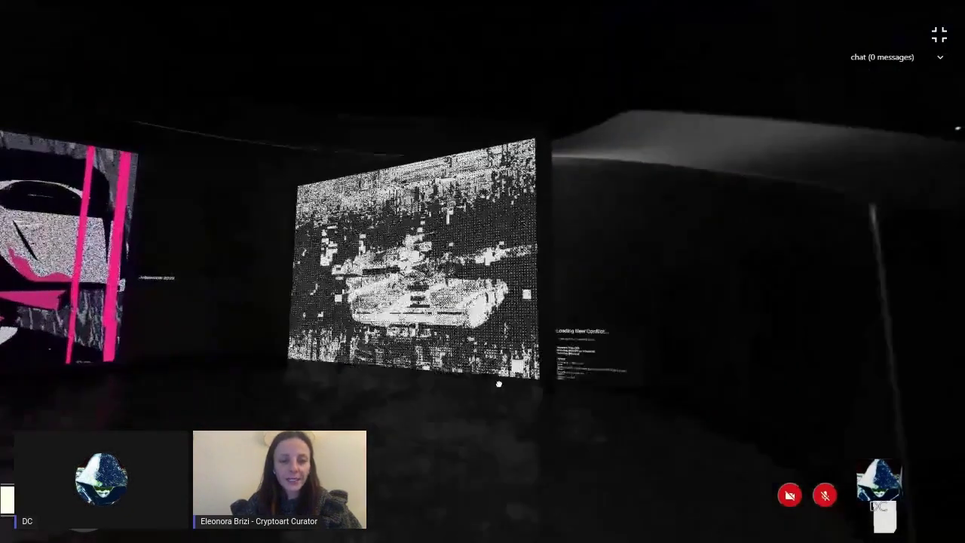
pyautogui.press('w')
pyautogui.press('s')
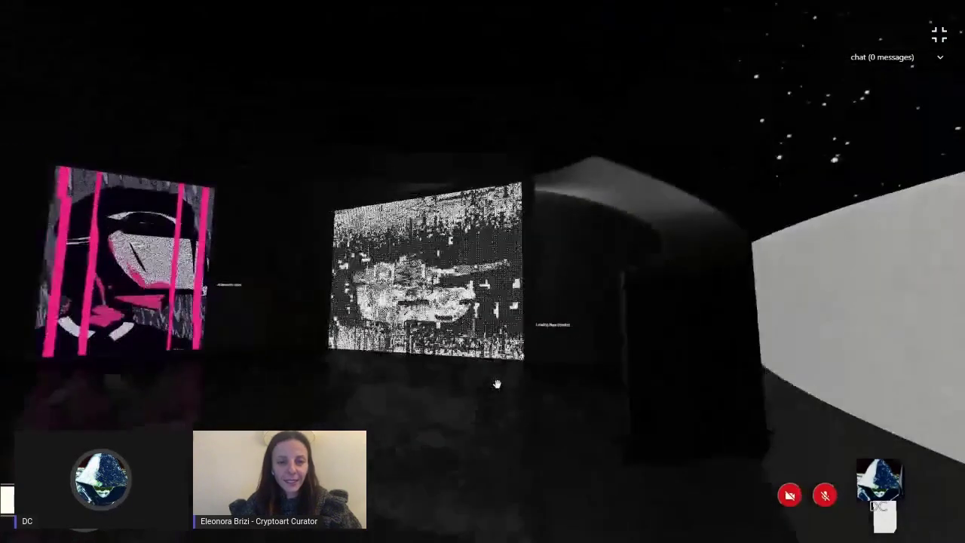
pyautogui.press('s')
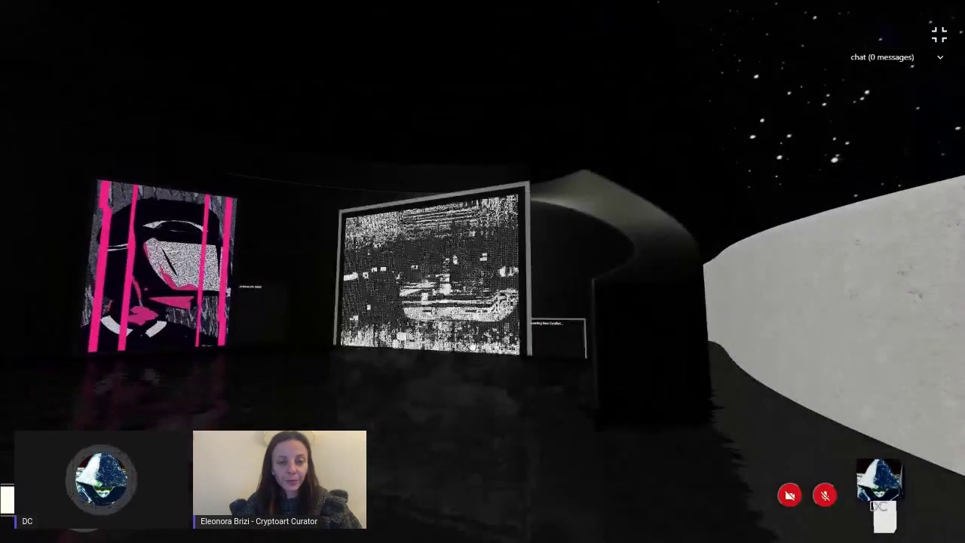
pyautogui.moveTo(377, 385); pyautogui.dragTo(409, 378)
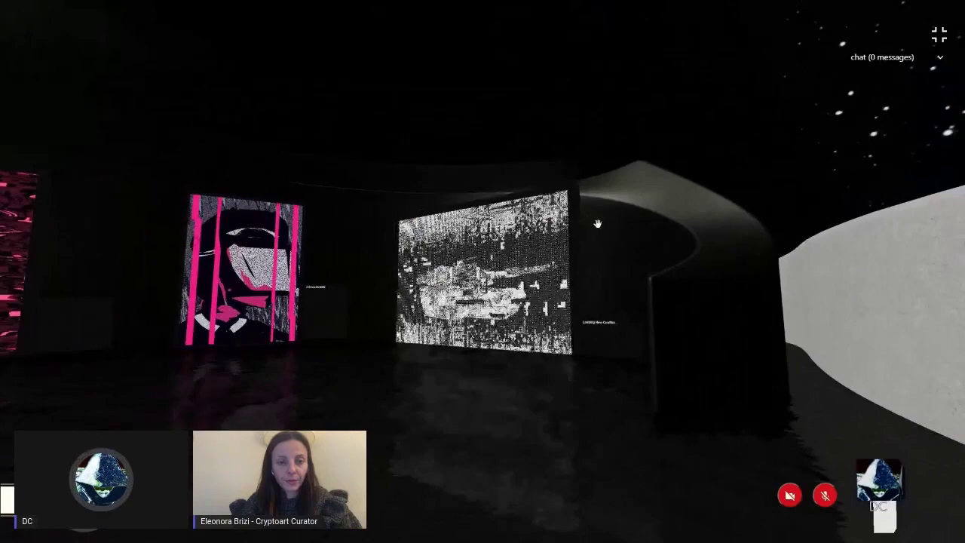
pyautogui.moveTo(483, 301); pyautogui.dragTo(527, 301)
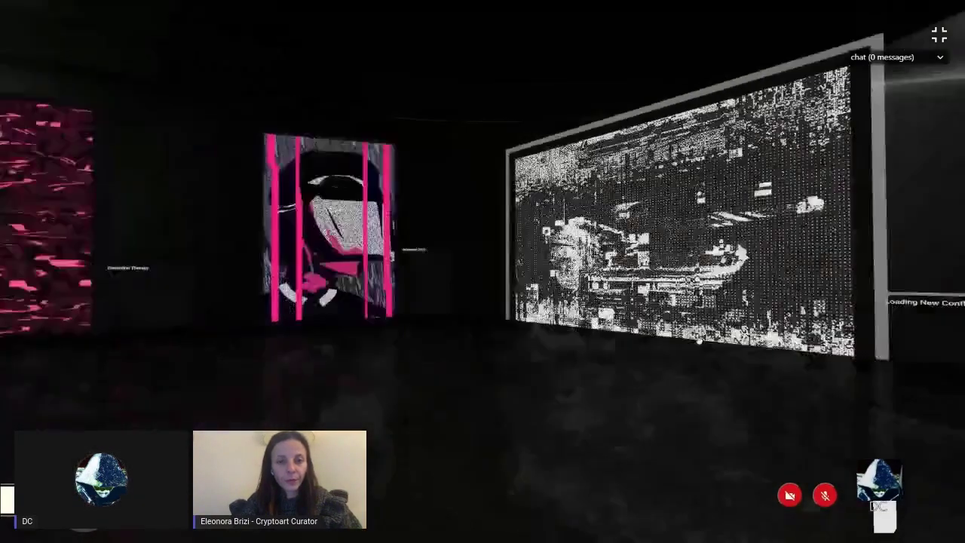
pyautogui.moveTo(482, 339)
pyautogui.mouseDown()
pyautogui.moveTo(581, 345)
pyautogui.moveTo(467, 475)
pyautogui.moveTo(377, 467)
pyautogui.moveTo(528, 467)
pyautogui.moveTo(301, 377)
pyautogui.moveTo(127, 340)
pyautogui.moveTo(449, 411)
pyautogui.moveTo(354, 417)
pyautogui.moveTo(435, 416)
pyautogui.mouseUp()
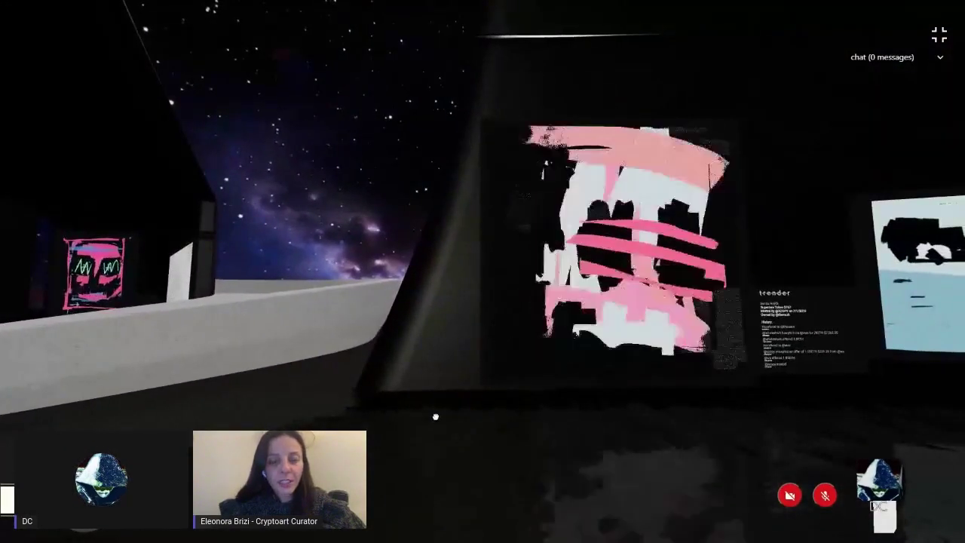
# Step: Turn to 'The Amulet' by XCOPY vs Oficinas TK and briefly view its details
pyautogui.moveTo(435, 416); pyautogui.dragTo(291, 415)
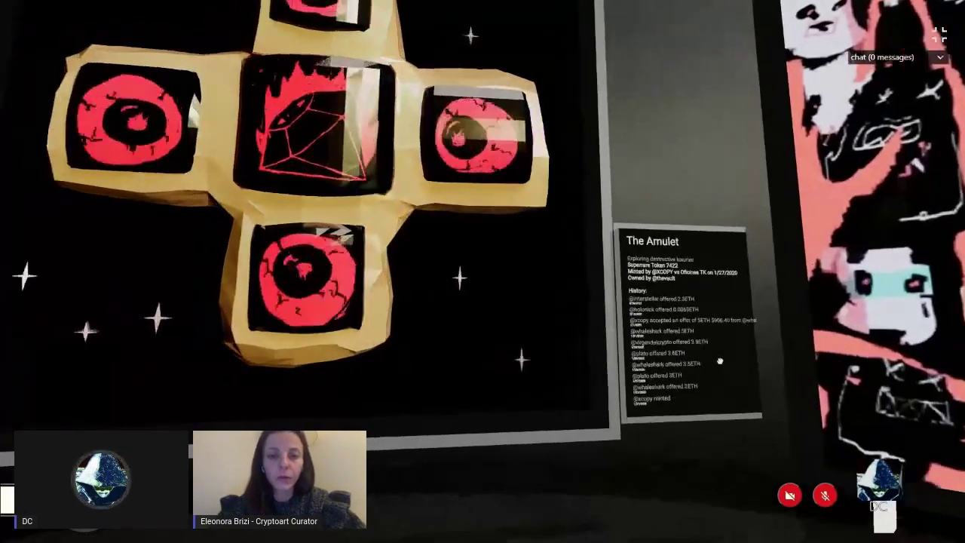
pyautogui.moveTo(744, 373); pyautogui.dragTo(721, 367)
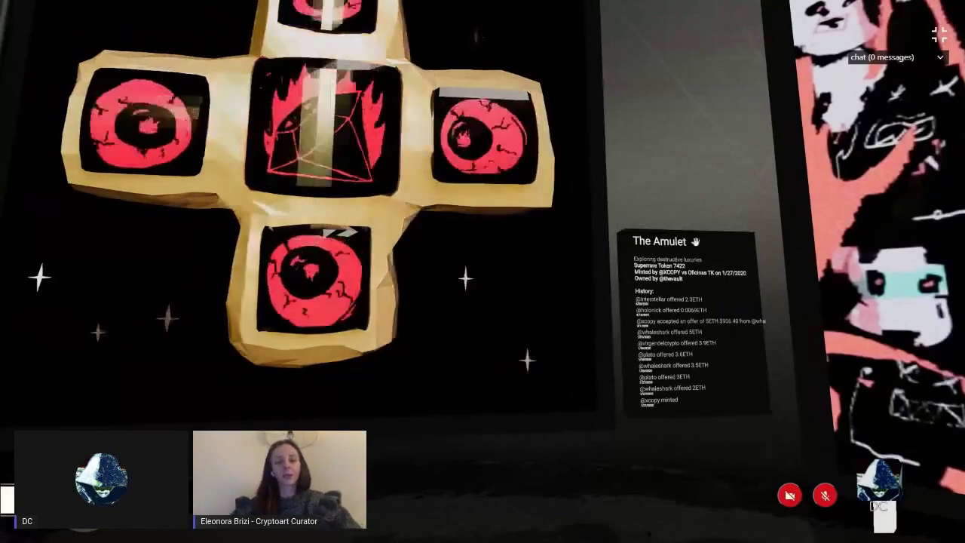
pyautogui.click(694, 241)
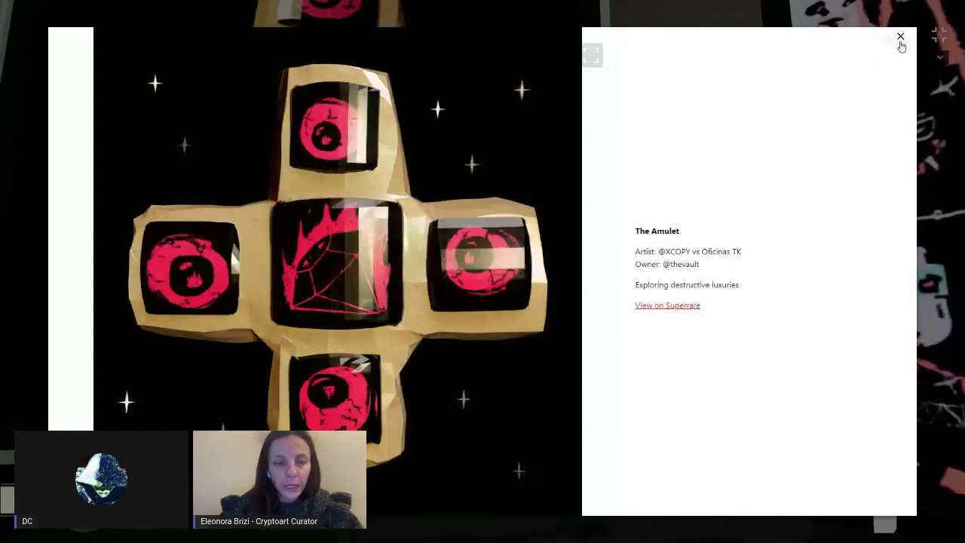
pyautogui.click(900, 36)
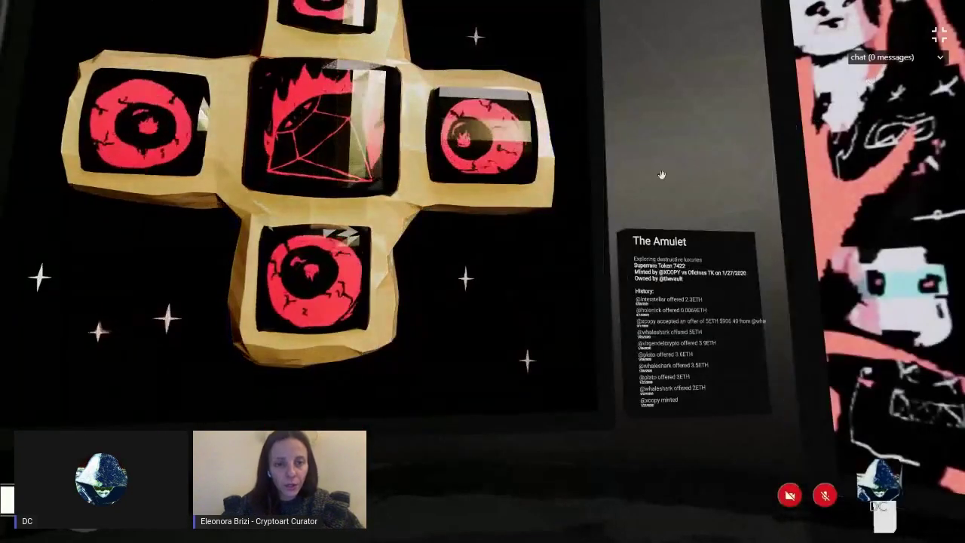
# Step: Look around the 'Gods of Tesco Metro' wall and close the '...but you can't hang it on your wall' details
pyautogui.moveTo(661, 175); pyautogui.dragTo(113, 298)
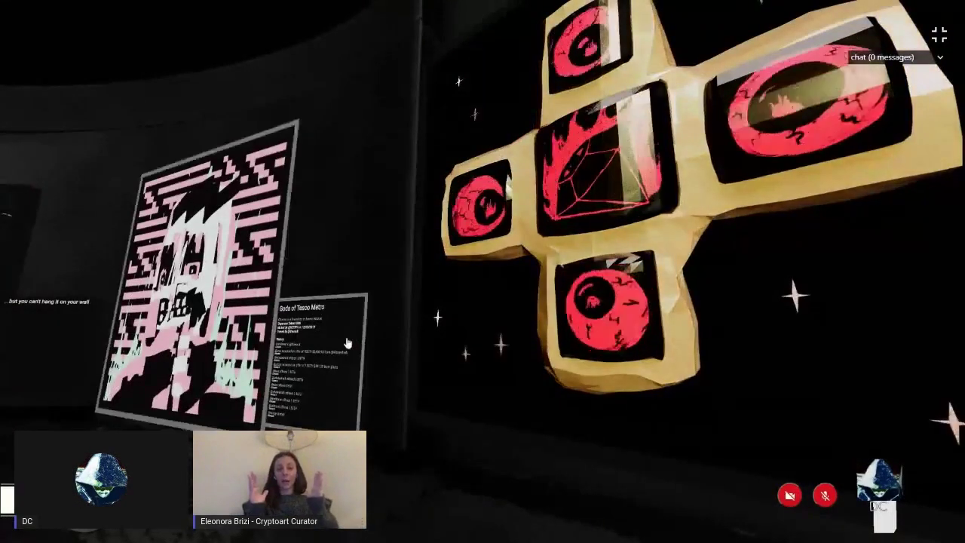
pyautogui.scroll(5, 348, 343)
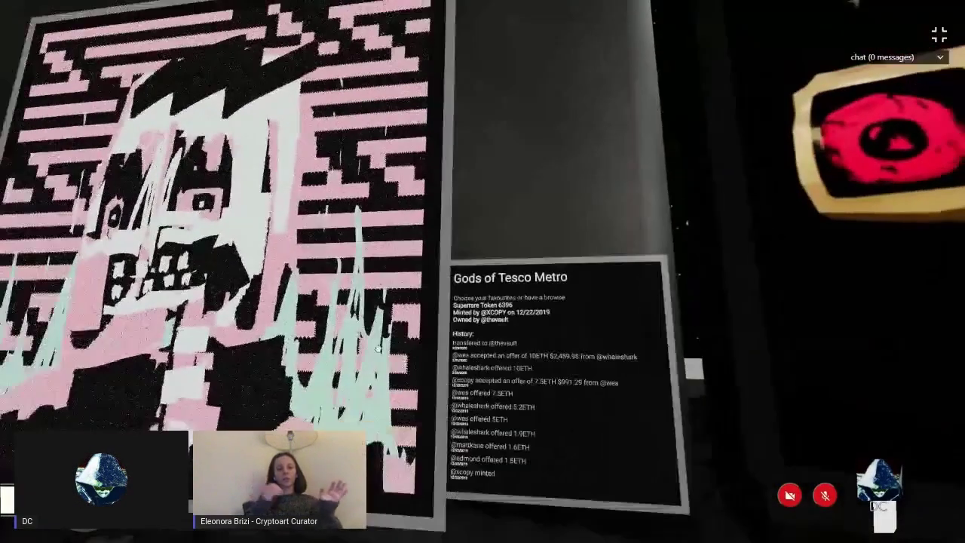
pyautogui.scroll(-3, 378, 347)
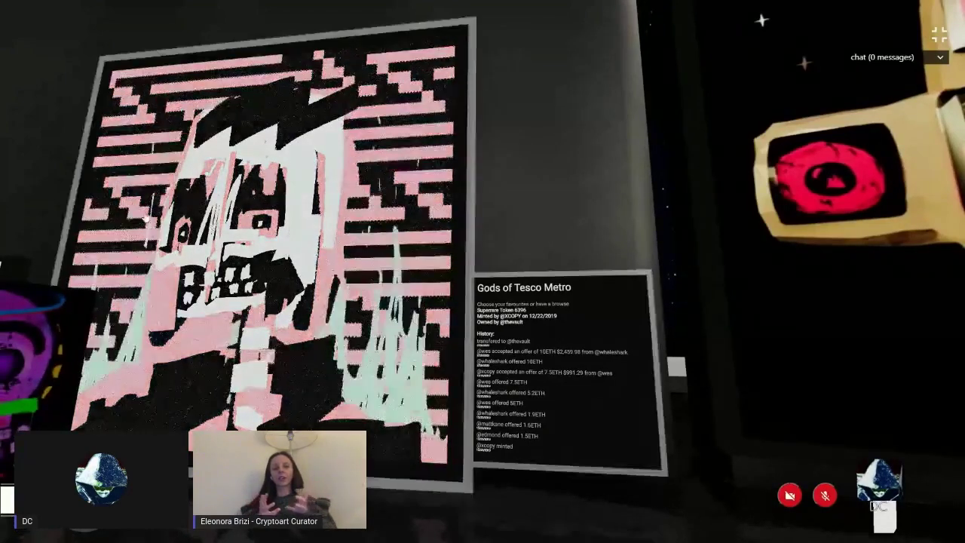
pyautogui.moveTo(482, 272); pyautogui.dragTo(52, 248)
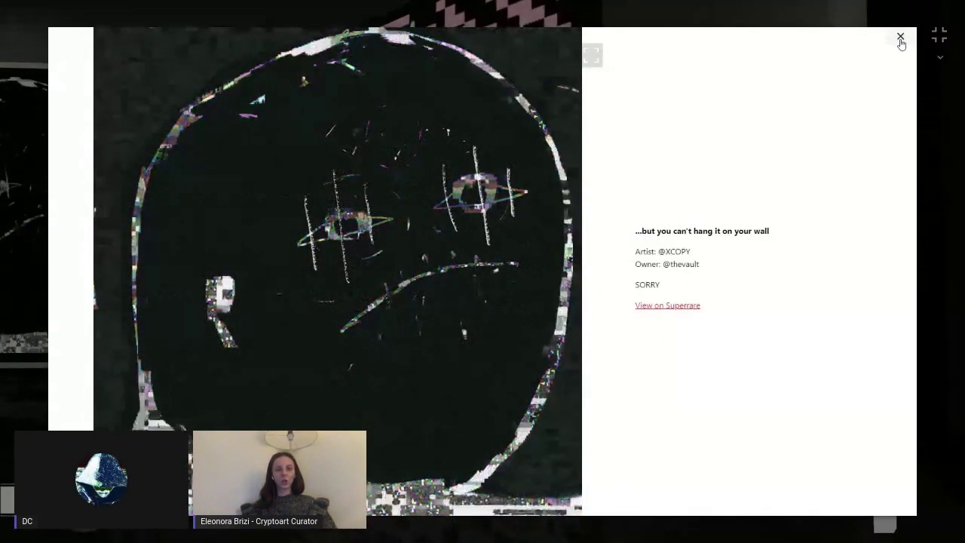
pyautogui.click(900, 37)
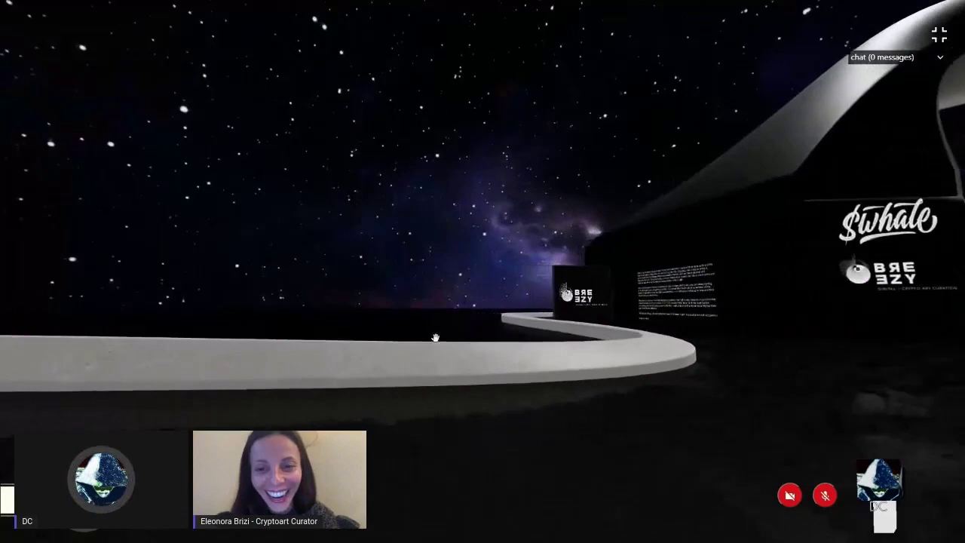
# Step: Rotate the camera to face the $whale building with its BREEZY signage and text panel
pyautogui.moveTo(435, 337); pyautogui.dragTo(701, 330)
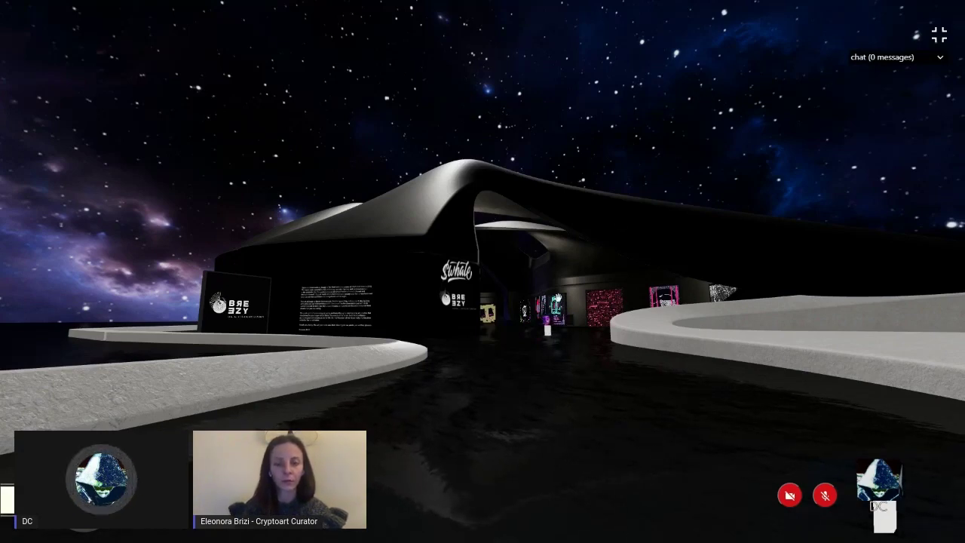
# Step: Walk into the gallery and steer toward XCOPY's 'Influencer' and its caption panel
pyautogui.press('w')
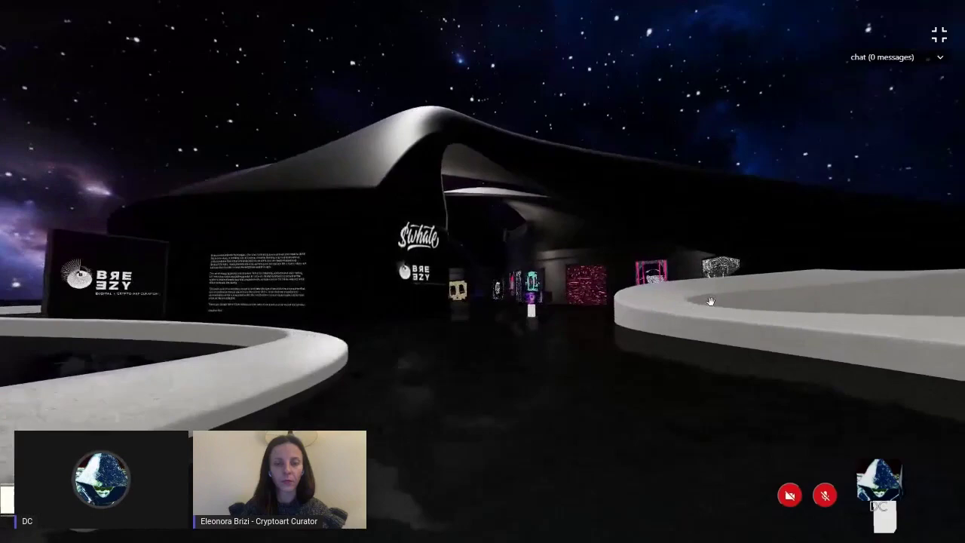
pyautogui.press('w')
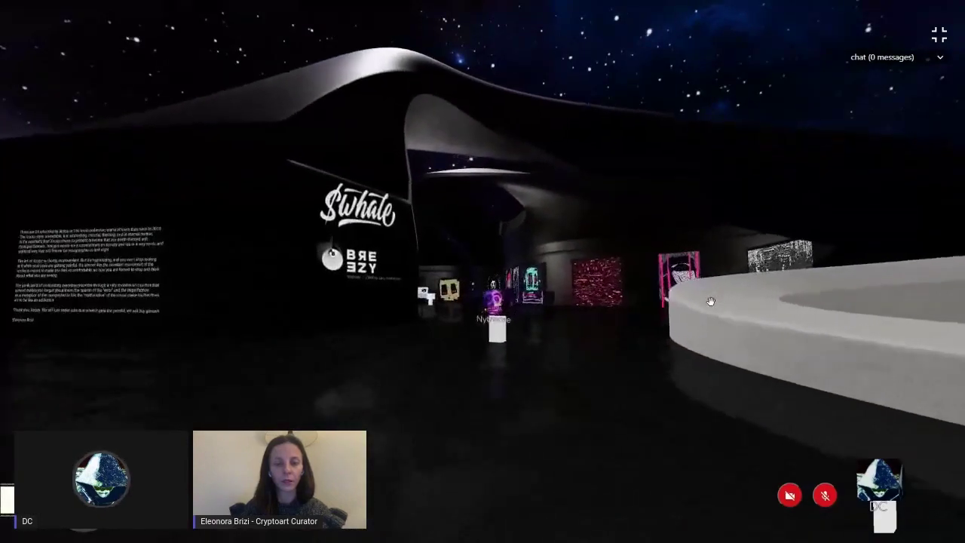
pyautogui.press('w')
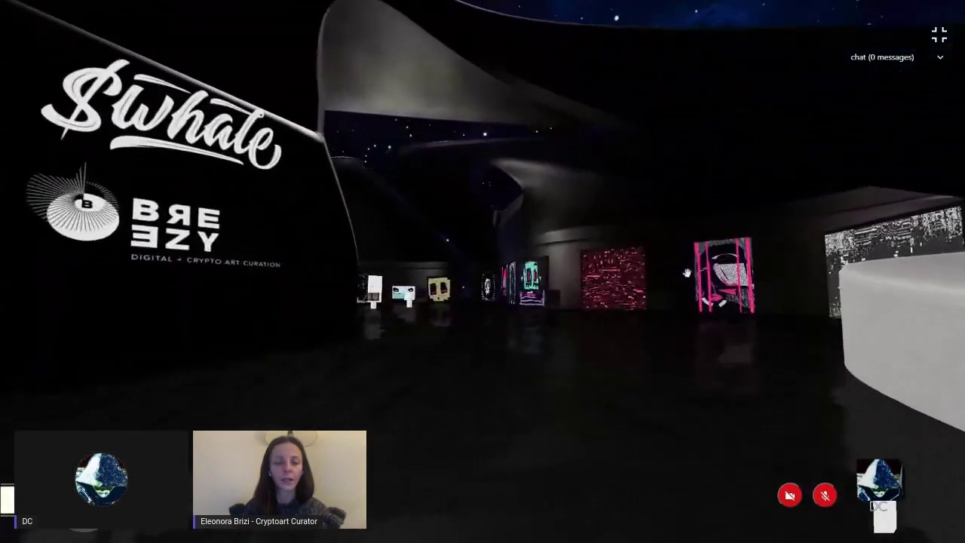
pyautogui.press('w')
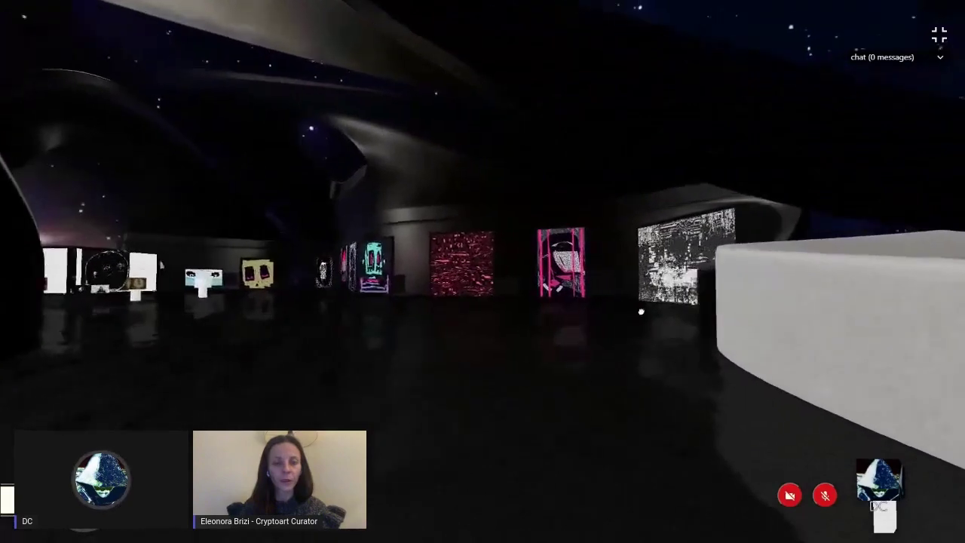
pyautogui.moveTo(702, 314); pyautogui.dragTo(475, 318)
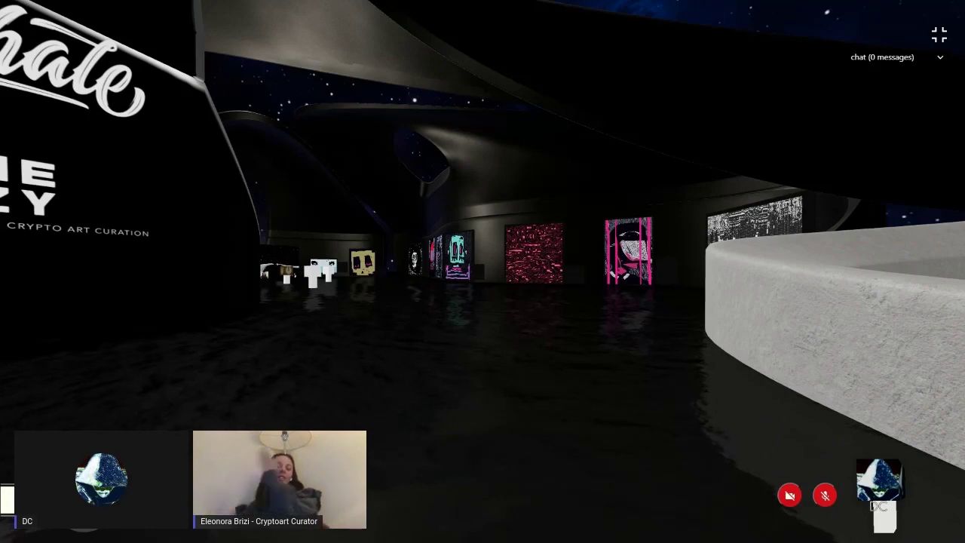
pyautogui.moveTo(241, 386); pyautogui.dragTo(125, 366)
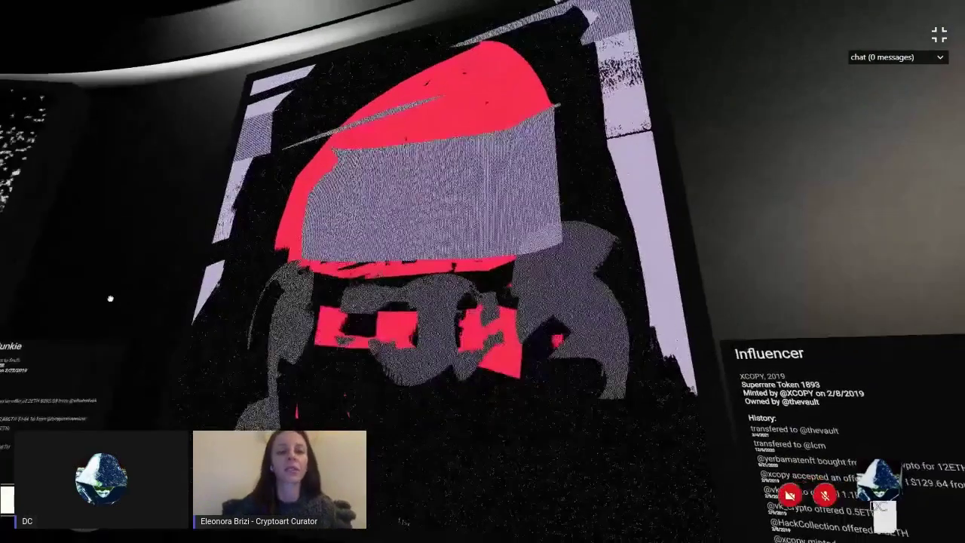
# Step: Turn to 'Space Junkie', approach 'Taxman', then move toward the wall of XCOPY portraits
pyautogui.moveTo(109, 300); pyautogui.dragTo(452, 300)
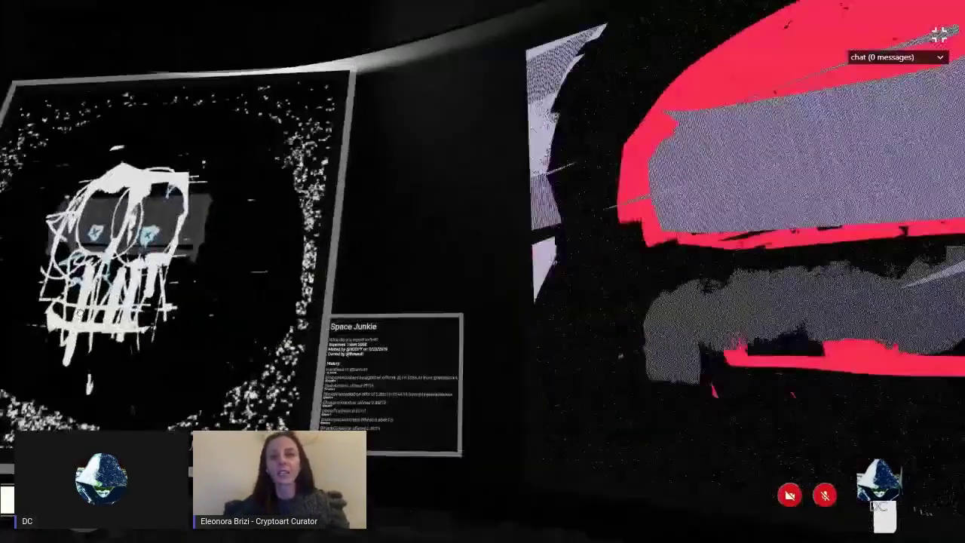
pyautogui.scroll(3, 301, 226)
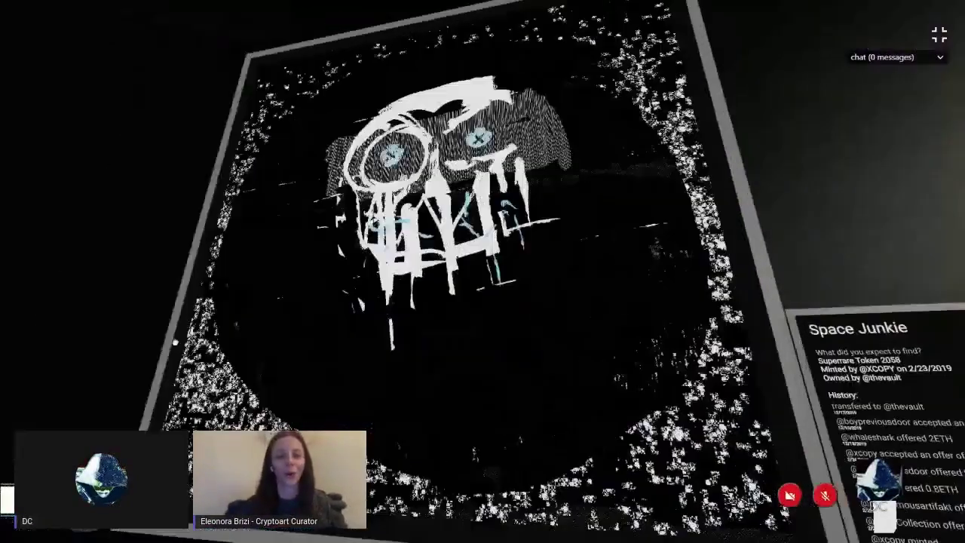
pyautogui.moveTo(229, 338); pyautogui.dragTo(528, 317)
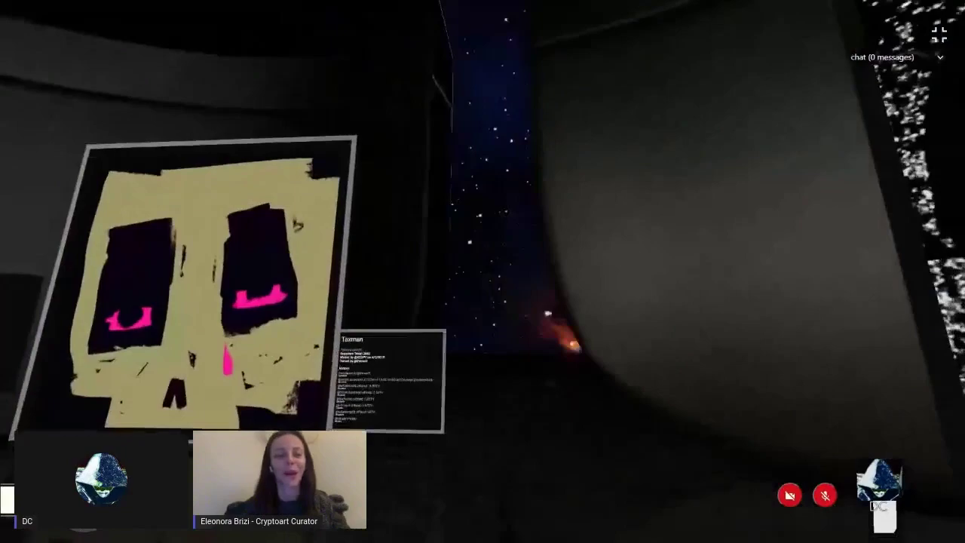
pyautogui.press('w')
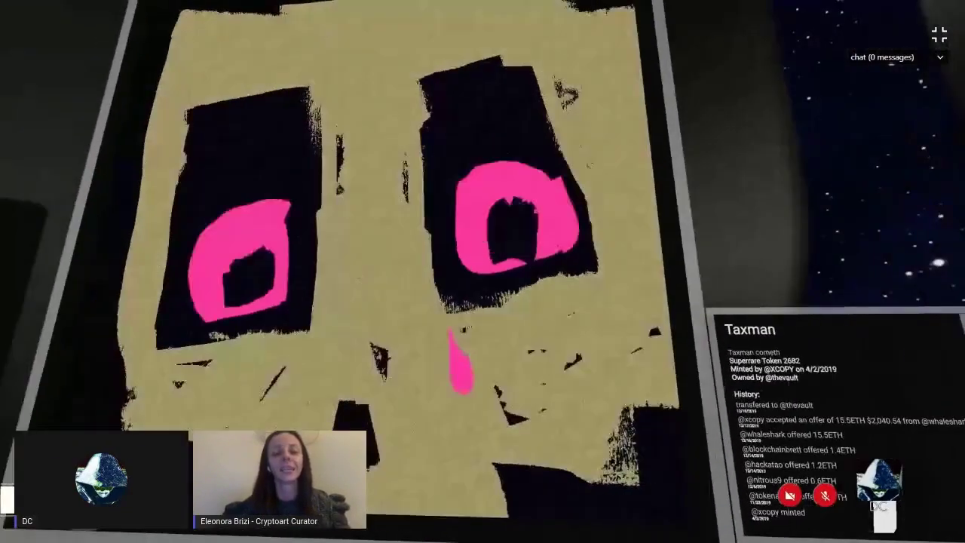
pyautogui.moveTo(377, 332)
pyautogui.mouseDown()
pyautogui.moveTo(48, 358)
pyautogui.moveTo(87, 356)
pyautogui.moveTo(119, 396)
pyautogui.mouseUp()
pyautogui.press('w')
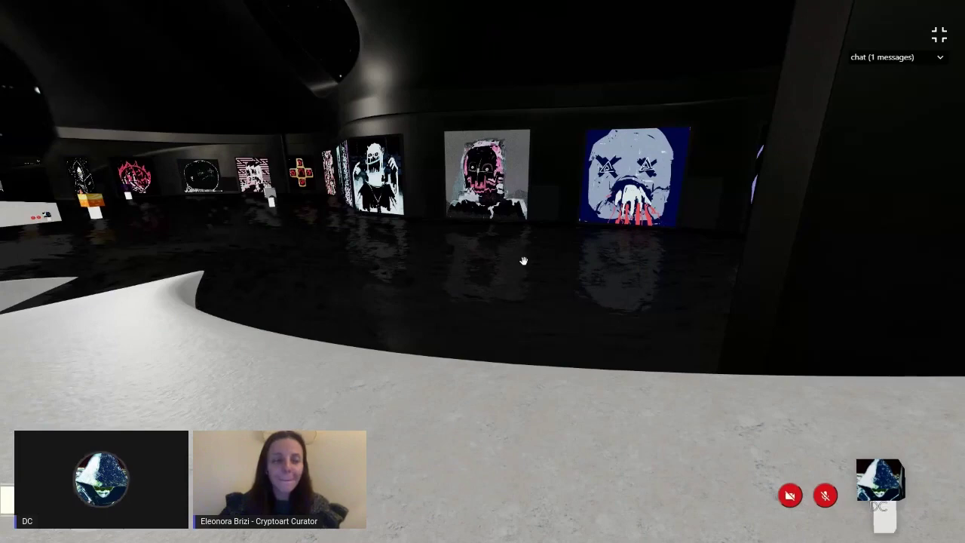
# Step: Pan along the artwork wall, tilt up to the ceiling openings, then swing back into the hall
pyautogui.moveTo(536, 287); pyautogui.dragTo(339, 263)
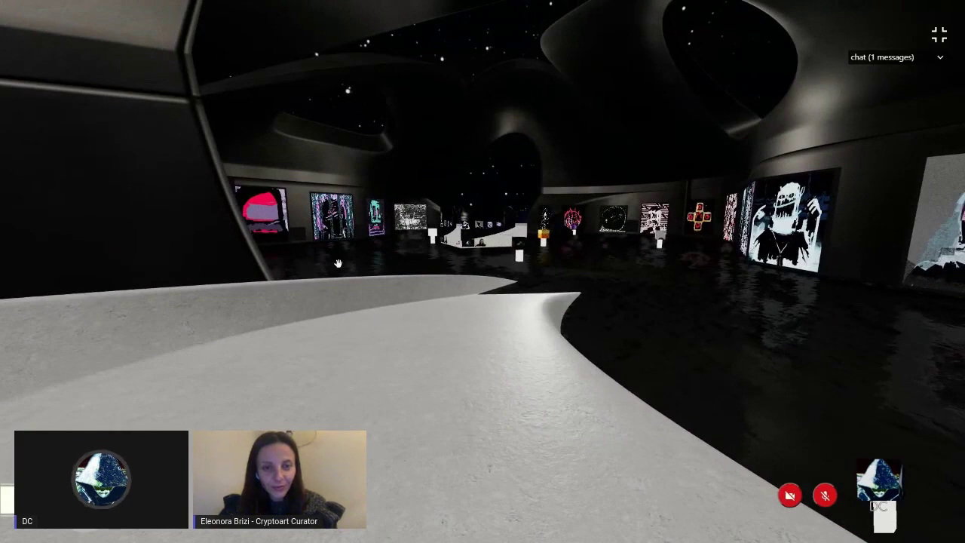
pyautogui.moveTo(338, 262); pyautogui.dragTo(378, 95)
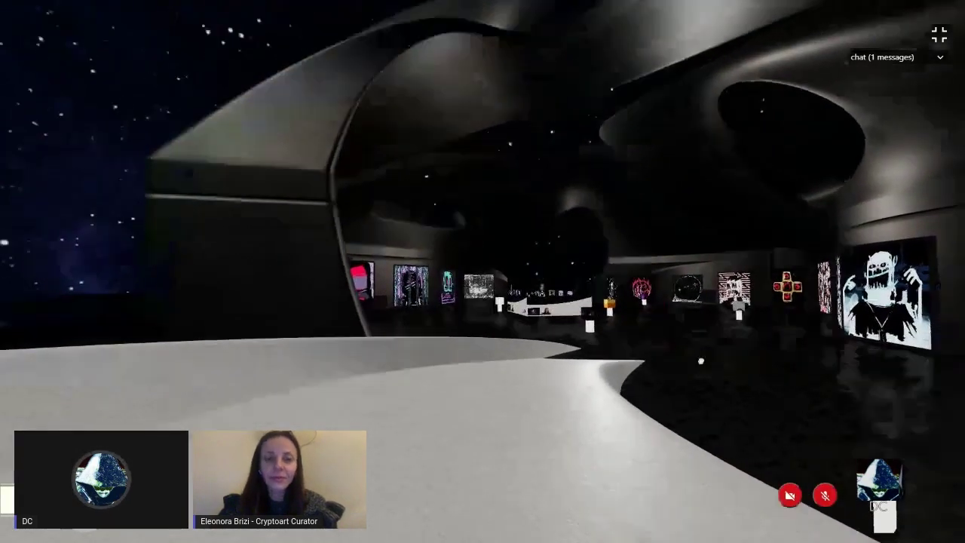
pyautogui.moveTo(605, 147)
pyautogui.mouseDown()
pyautogui.moveTo(445, 234)
pyautogui.moveTo(360, 156)
pyautogui.mouseUp()
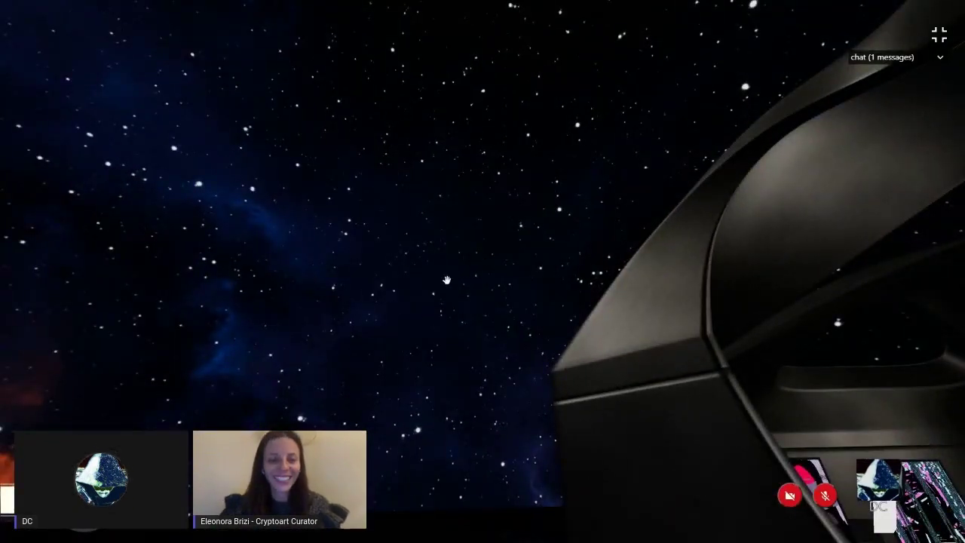
pyautogui.moveTo(446, 281)
pyautogui.mouseDown()
pyautogui.moveTo(278, 376)
pyautogui.moveTo(441, 402)
pyautogui.moveTo(762, 352)
pyautogui.moveTo(757, 346)
pyautogui.mouseUp()
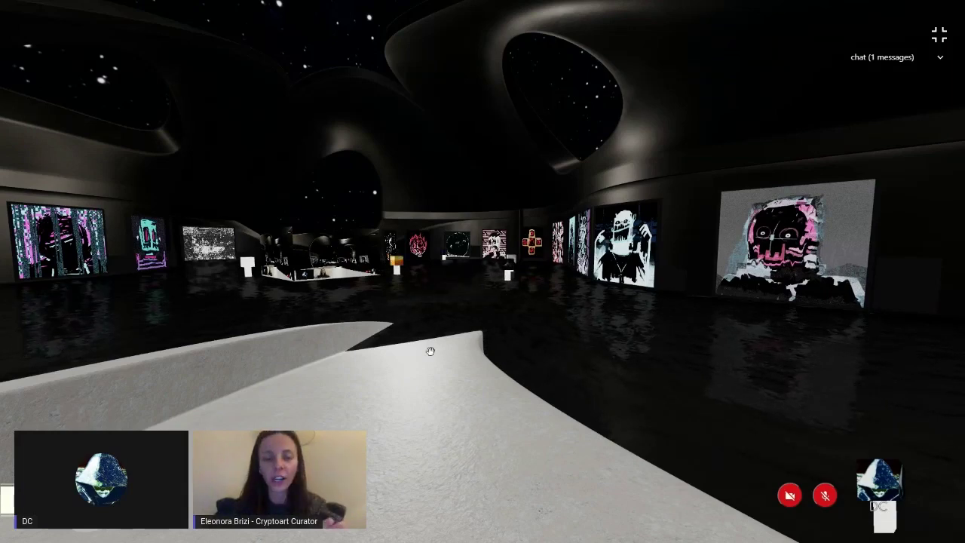
# Step: Tilt the view up to follow the starry, curved whale-shaped roof
pyautogui.moveTo(431, 351); pyautogui.dragTo(371, 163)
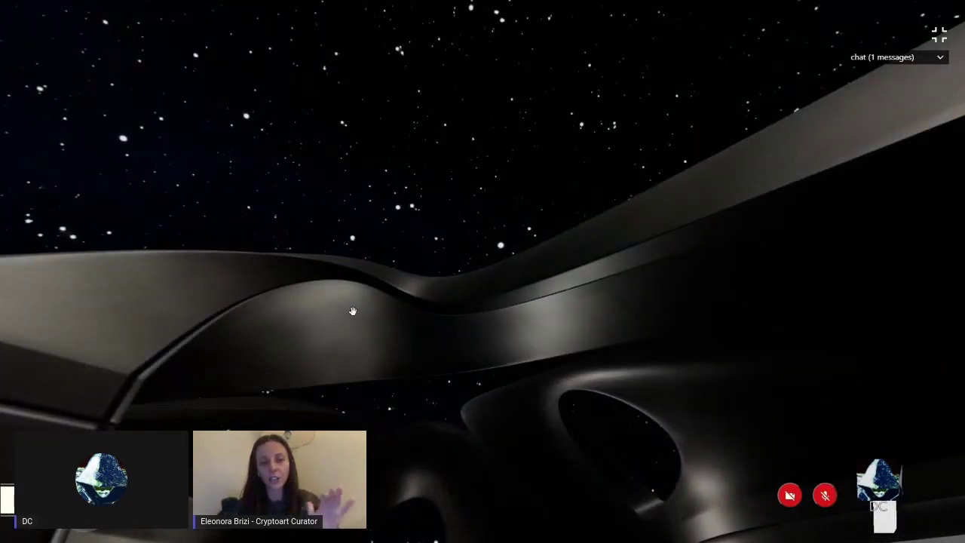
pyautogui.moveTo(357, 307)
pyautogui.mouseDown()
pyautogui.moveTo(247, 320)
pyautogui.moveTo(202, 367)
pyautogui.mouseUp()
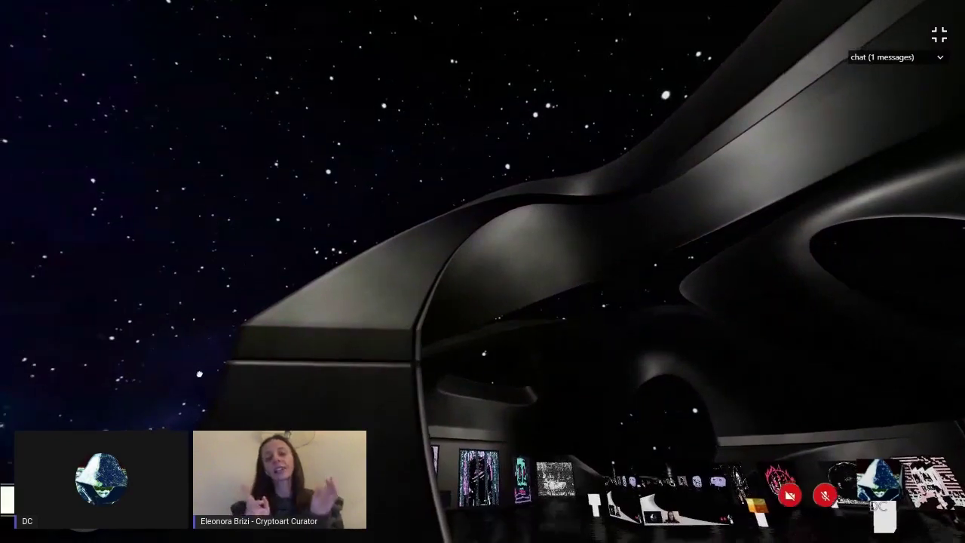
pyautogui.moveTo(202, 367); pyautogui.dragTo(193, 403)
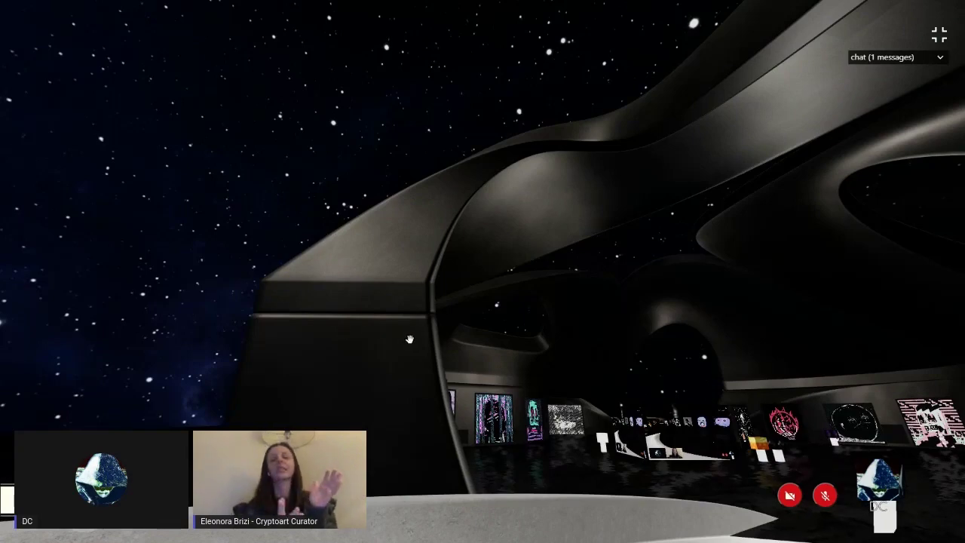
pyautogui.moveTo(409, 339)
pyautogui.mouseDown()
pyautogui.moveTo(528, 302)
pyautogui.moveTo(402, 250)
pyautogui.mouseUp()
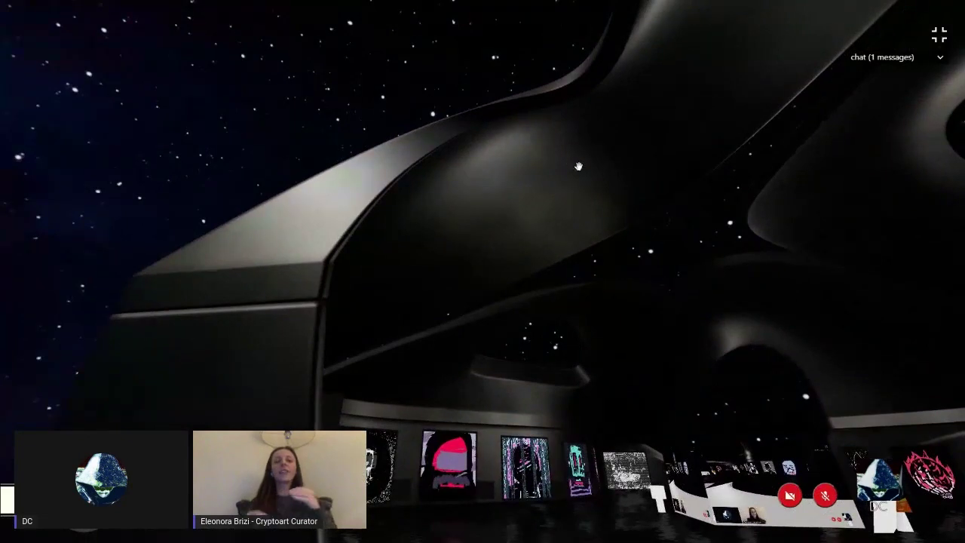
# Step: Lower the view and turn along the curved wall of XCOPY portraits
pyautogui.moveTo(352, 197)
pyautogui.mouseDown()
pyautogui.moveTo(443, 347)
pyautogui.moveTo(497, 317)
pyautogui.mouseUp()
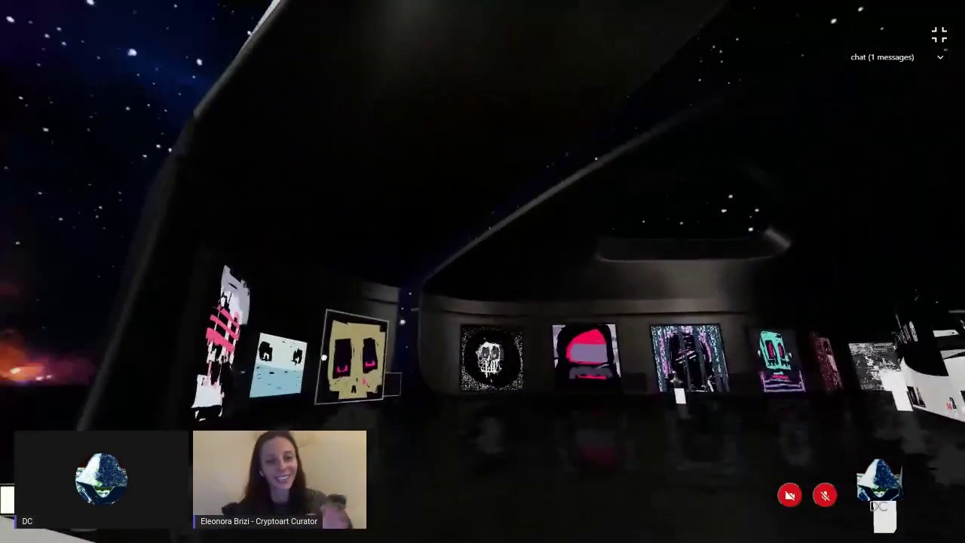
pyautogui.moveTo(603, 302); pyautogui.dragTo(485, 300)
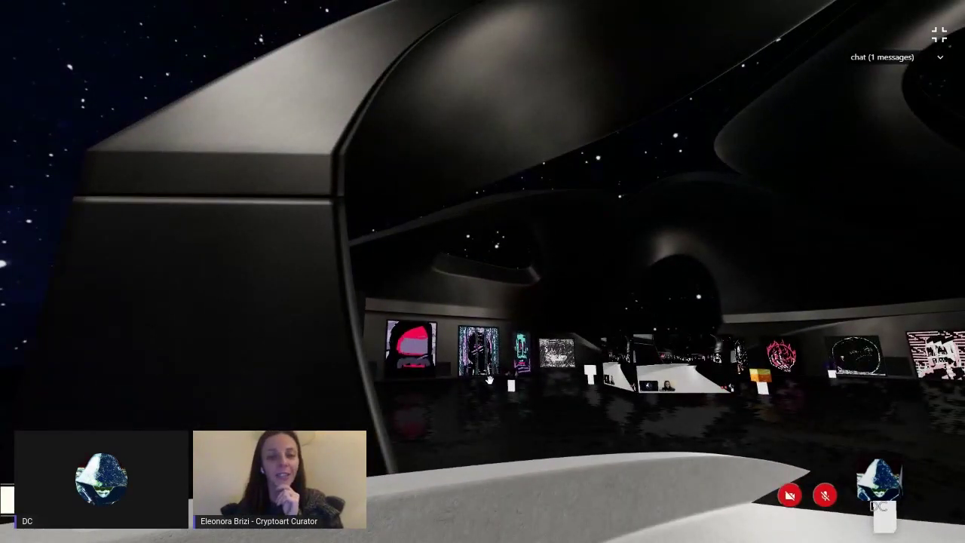
pyautogui.moveTo(485, 299); pyautogui.dragTo(301, 316)
pyautogui.moveTo(684, 398); pyautogui.dragTo(772, 402)
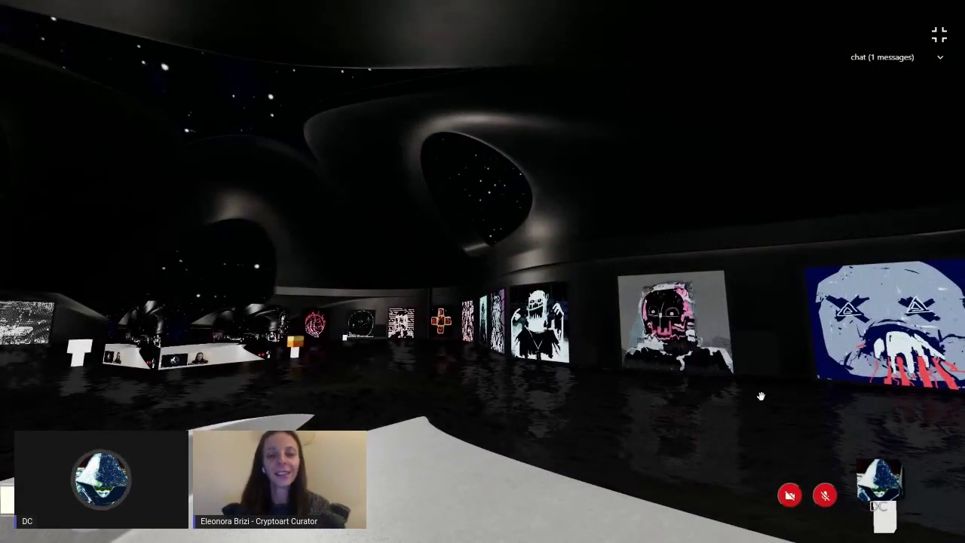
pyautogui.moveTo(663, 361)
pyautogui.mouseDown()
pyautogui.moveTo(673, 420)
pyautogui.moveTo(701, 415)
pyautogui.moveTo(387, 271)
pyautogui.mouseUp()
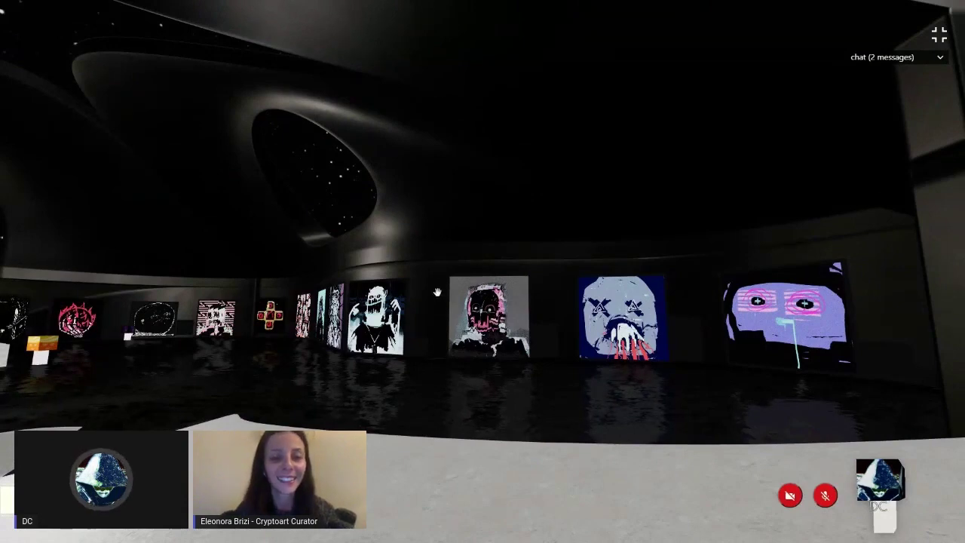
# Step: Pan across the portrait wall and move back to the curved white walkway
pyautogui.moveTo(436, 292)
pyautogui.mouseDown()
pyautogui.moveTo(333, 320)
pyautogui.moveTo(369, 320)
pyautogui.mouseUp()
pyautogui.moveTo(494, 186)
pyautogui.mouseDown()
pyautogui.moveTo(678, 217)
pyautogui.moveTo(324, 261)
pyautogui.mouseUp()
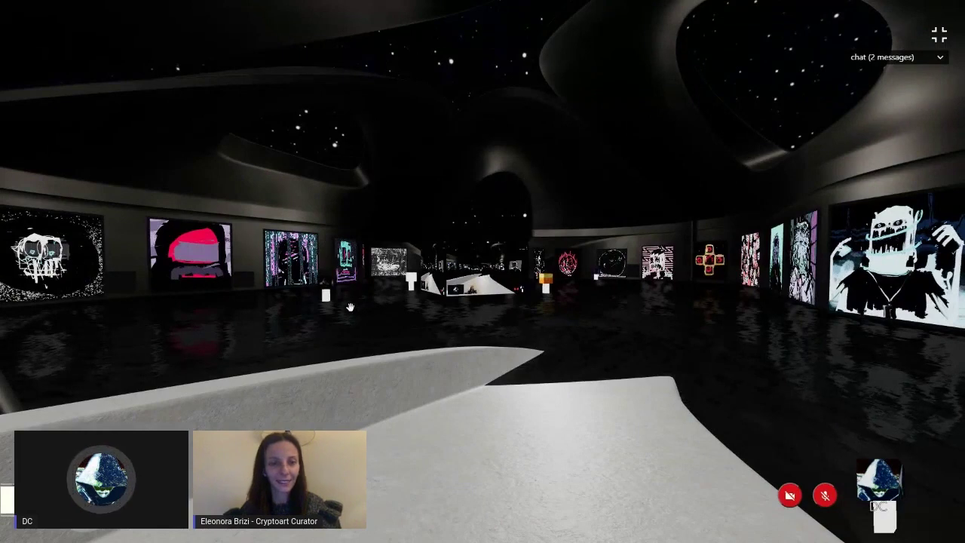
pyautogui.moveTo(360, 311); pyautogui.dragTo(392, 313)
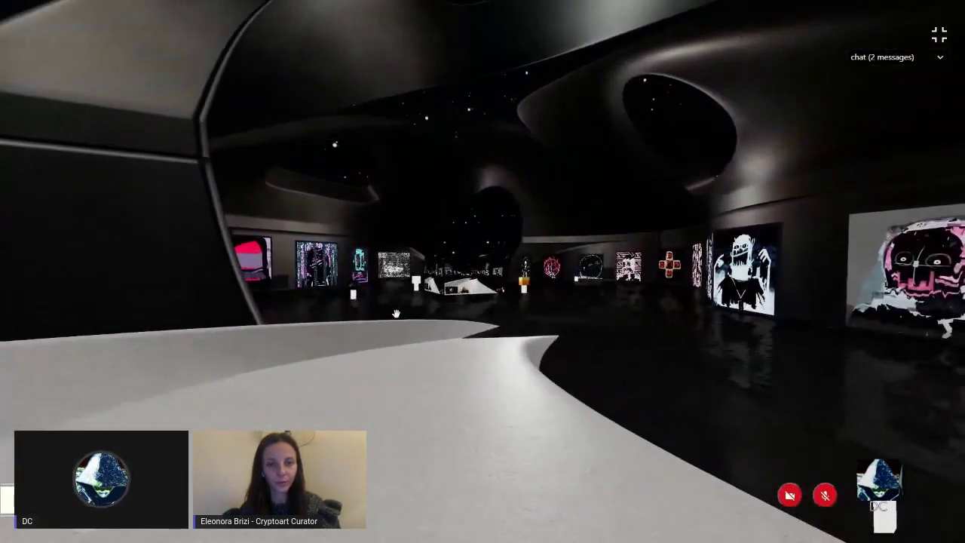